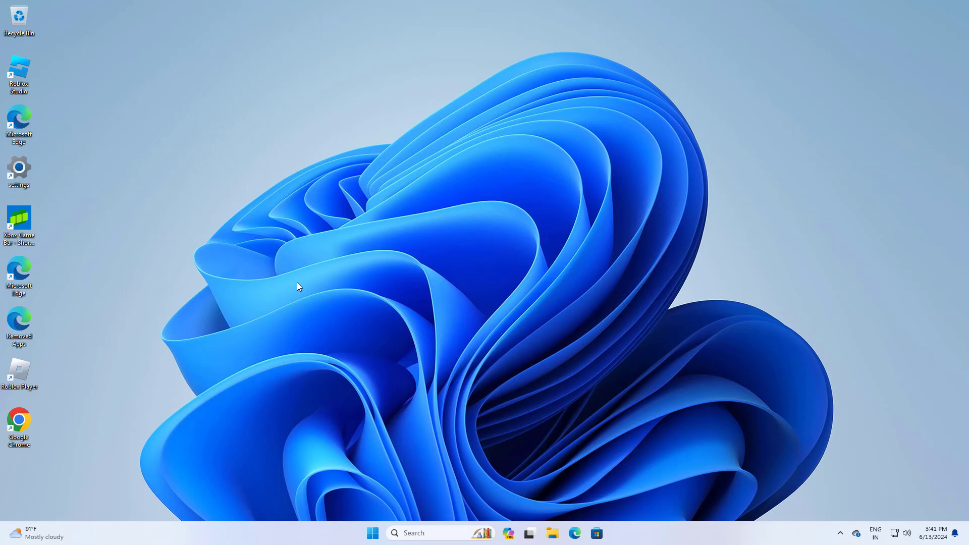
Preview the search panel's suggested content, then open Settings on the System page from the Win+X menu.
{"action": "left_click", "coordinate": [419, 533]}
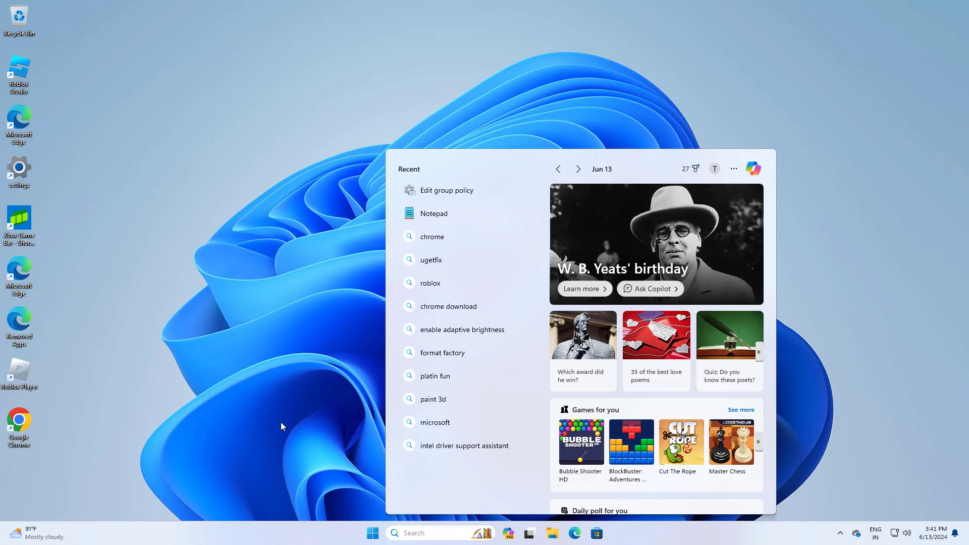
{"action": "left_click", "coordinate": [282, 422]}
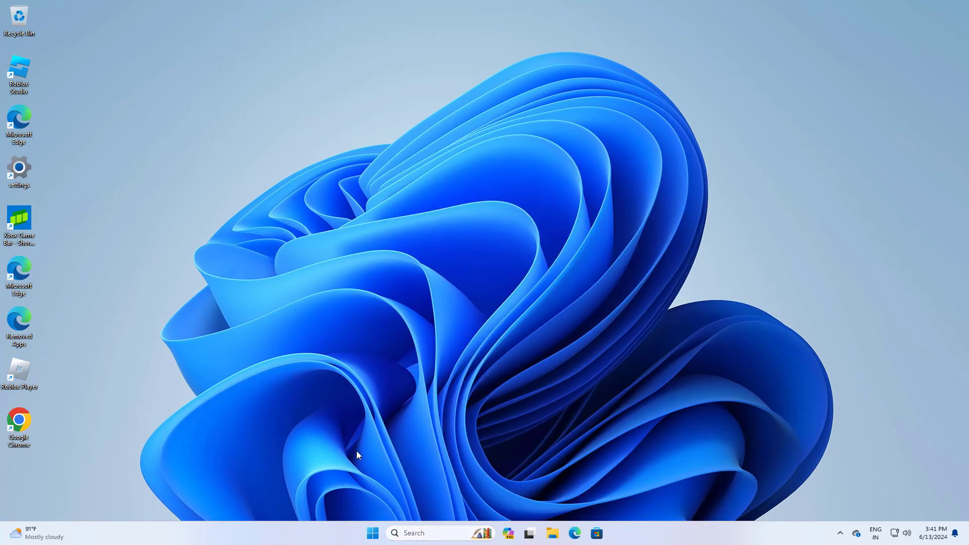
{"action": "right_click", "coordinate": [371, 533]}
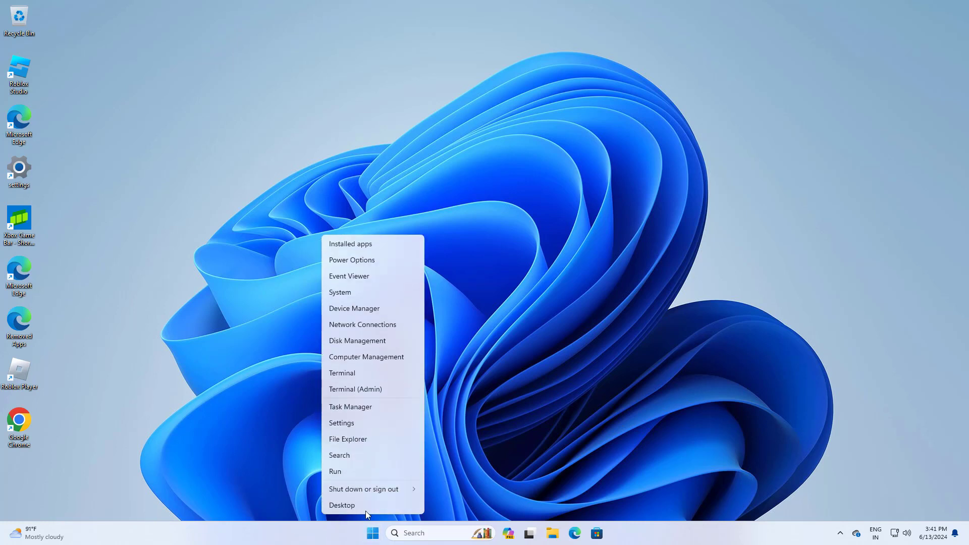
{"action": "left_click", "coordinate": [347, 427]}
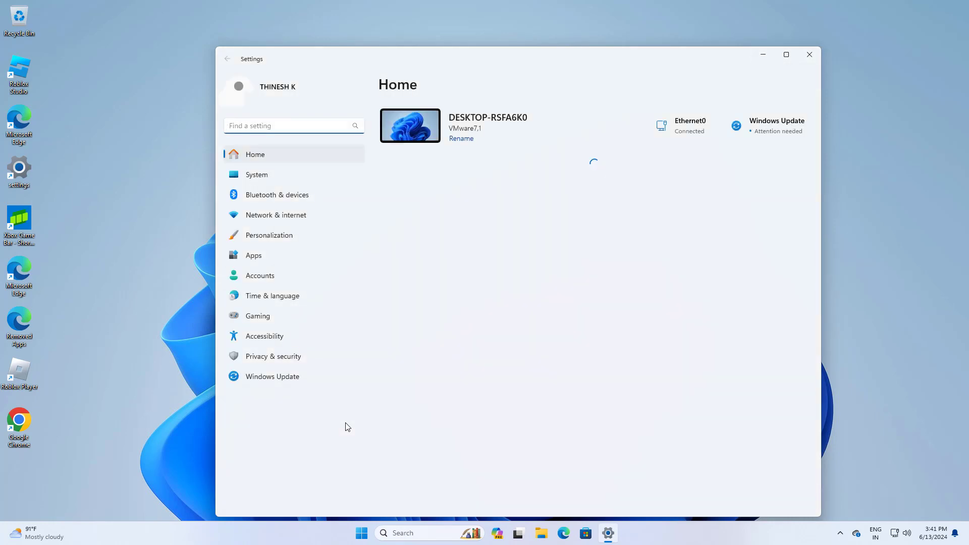
{"action": "left_click", "coordinate": [262, 178]}
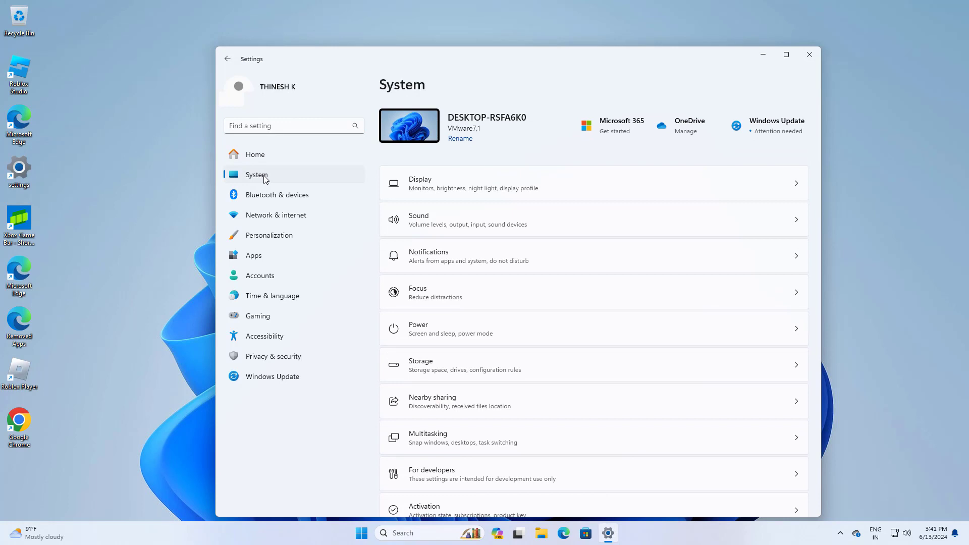
In Notifications' Additional settings, uncheck 'Suggest ways to get the most out of Windows' and 'Get tips and suggestions'.
{"action": "left_click", "coordinate": [507, 261]}
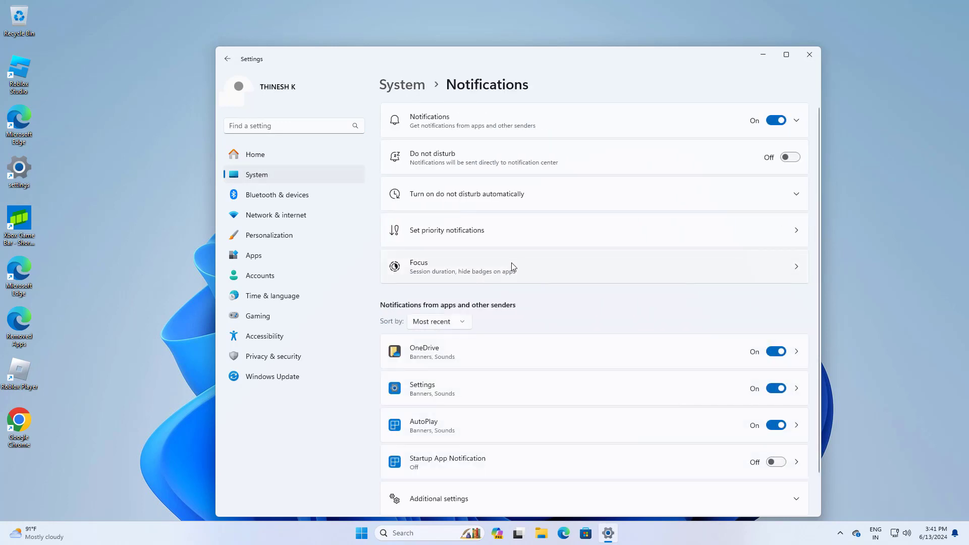
{"action": "scroll", "coordinate": [511, 263], "scroll_direction": "down", "scroll_amount": 2}
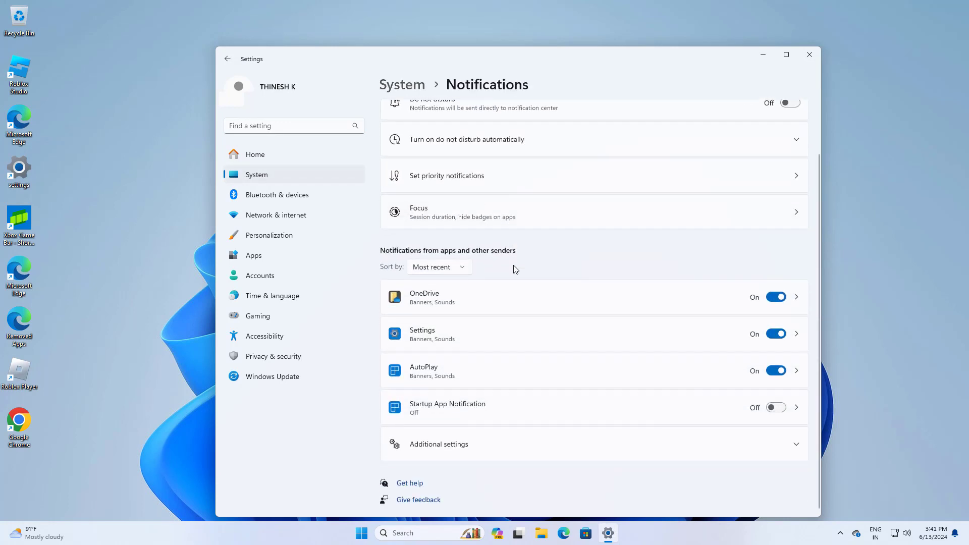
{"action": "left_click", "coordinate": [461, 450]}
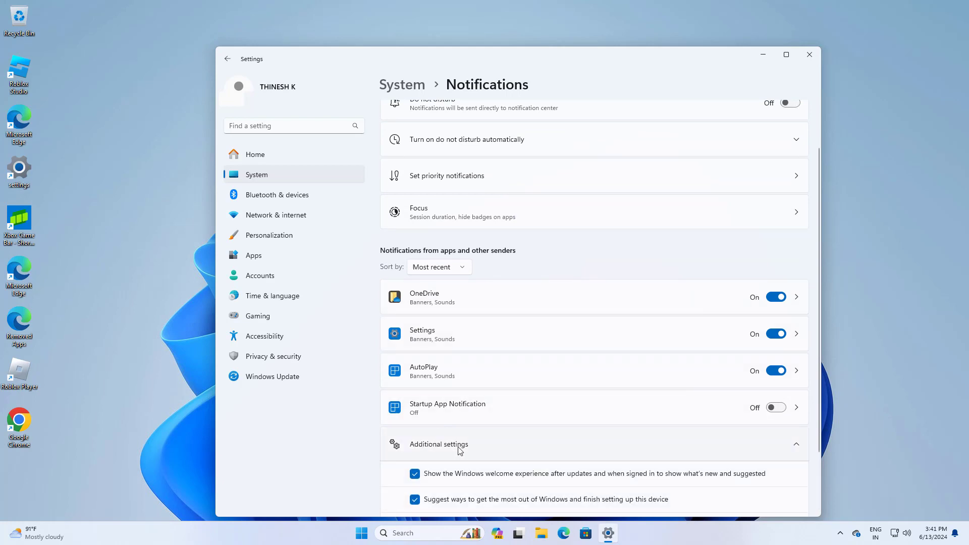
{"action": "scroll", "coordinate": [461, 451], "scroll_direction": "down", "scroll_amount": 2}
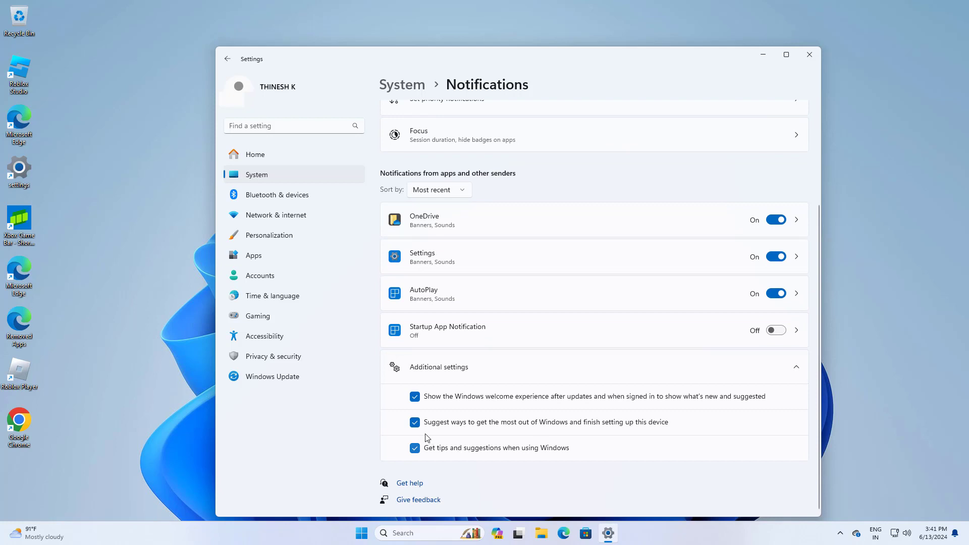
{"action": "left_click", "coordinate": [415, 422]}
{"action": "left_click", "coordinate": [415, 448]}
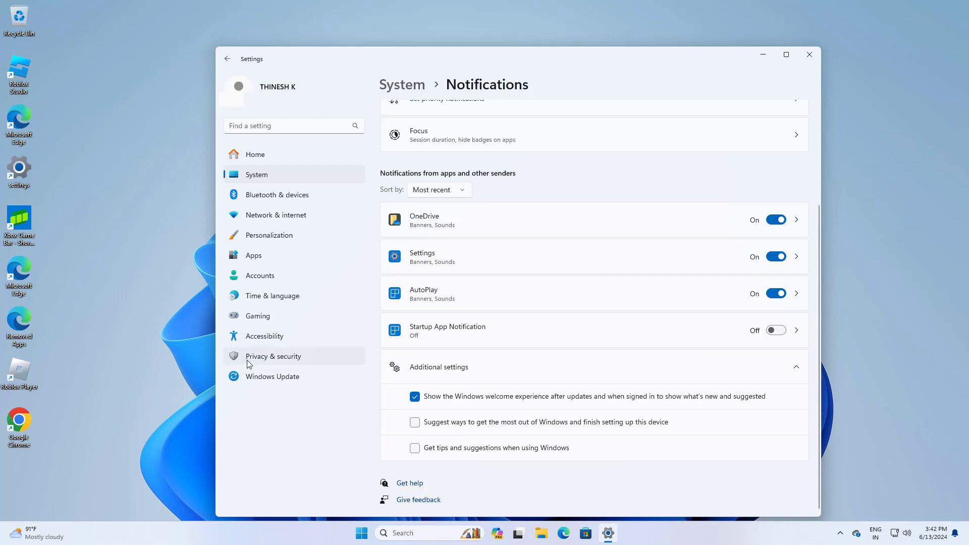
Switch Show search highlights off under Privacy & security > Search permissions.
{"action": "left_click", "coordinate": [273, 359]}
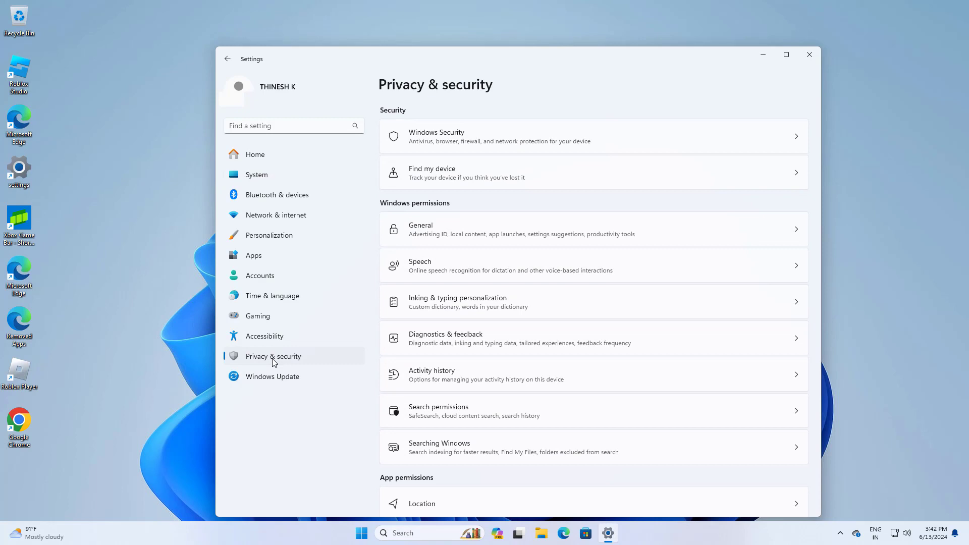
{"action": "left_click", "coordinate": [460, 399]}
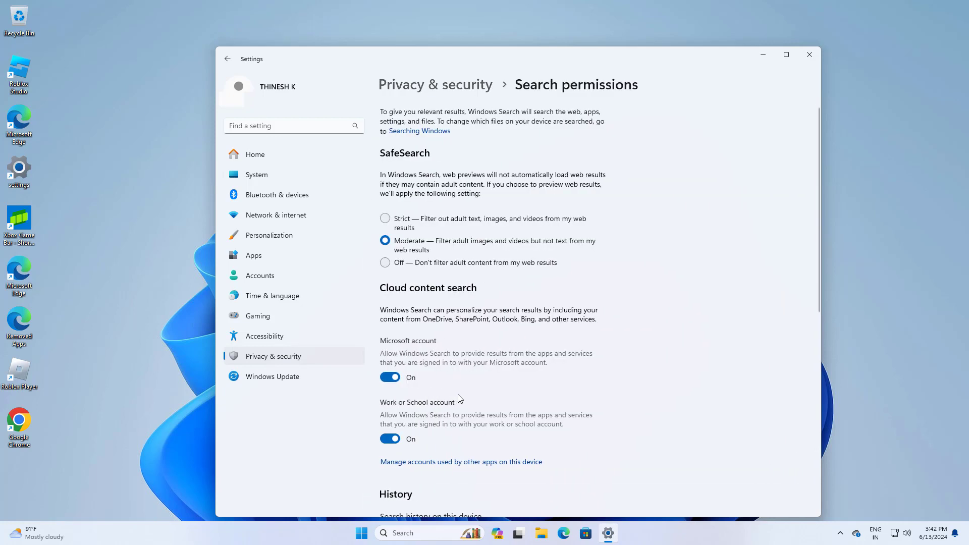
{"action": "scroll", "coordinate": [461, 399], "scroll_direction": "down", "scroll_amount": 7}
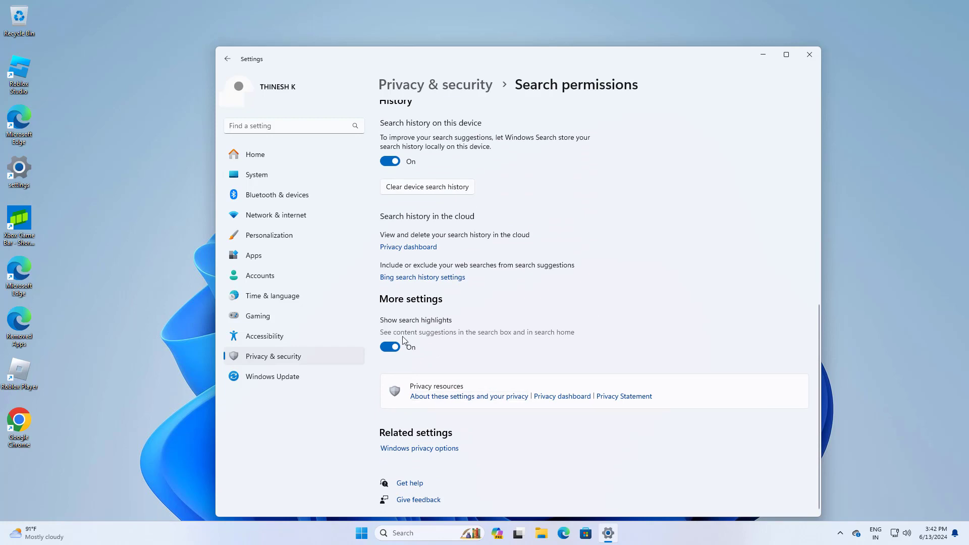
{"action": "left_click", "coordinate": [391, 346]}
Return to the Privacy & security overview and scroll through its options.
{"action": "left_click", "coordinate": [272, 357]}
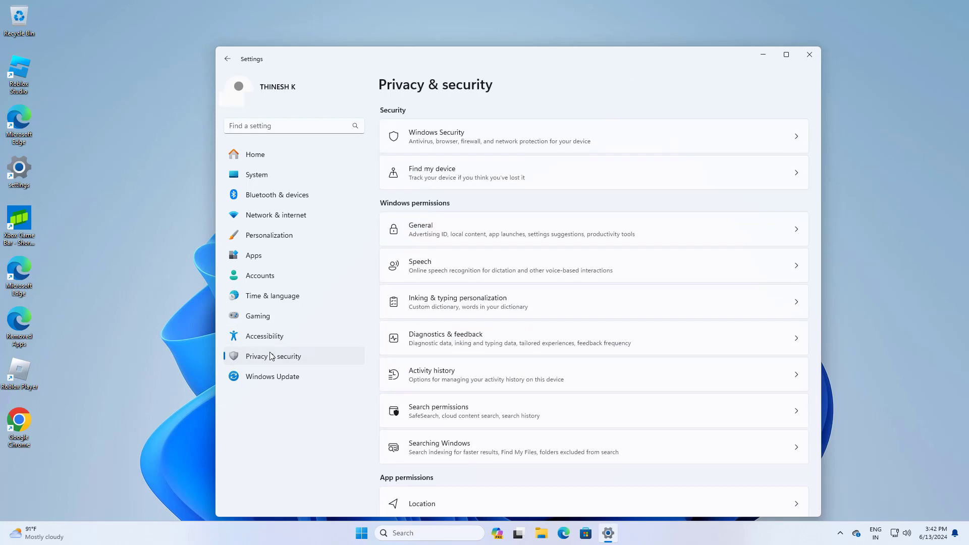
{"action": "scroll", "coordinate": [562, 253], "scroll_direction": "down", "scroll_amount": 10}
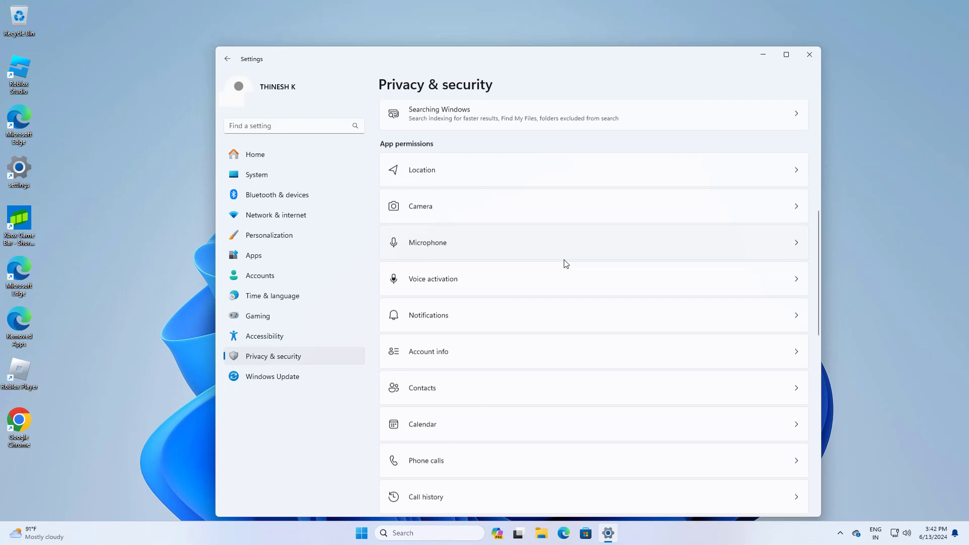
{"action": "scroll", "coordinate": [566, 267], "scroll_direction": "down", "scroll_amount": 5}
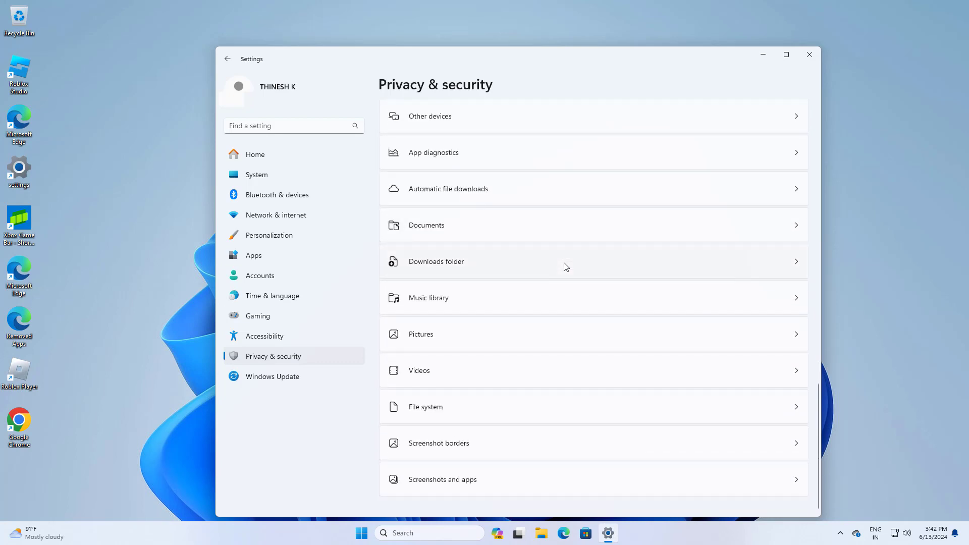
{"action": "scroll", "coordinate": [566, 266], "scroll_direction": "up", "scroll_amount": 5}
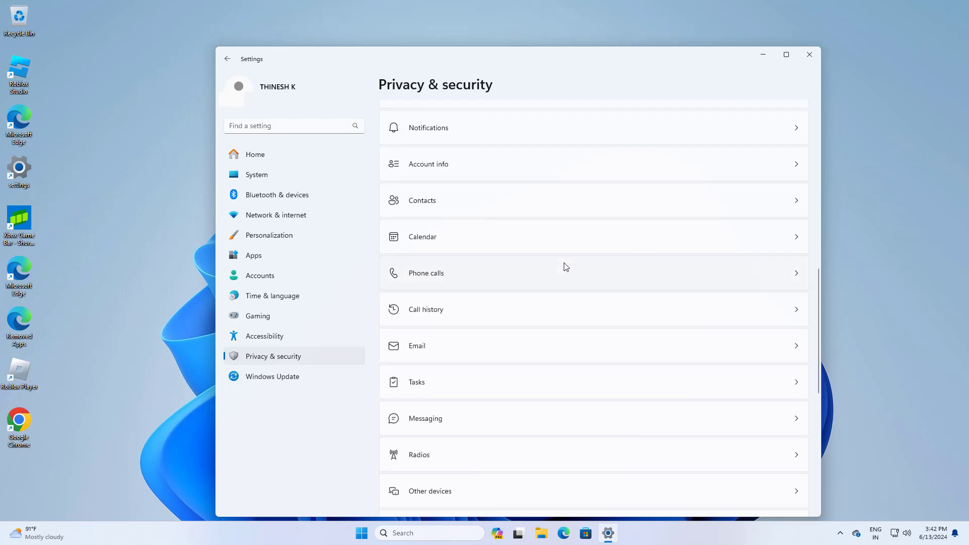
{"action": "scroll", "coordinate": [565, 265], "scroll_direction": "up", "scroll_amount": 10}
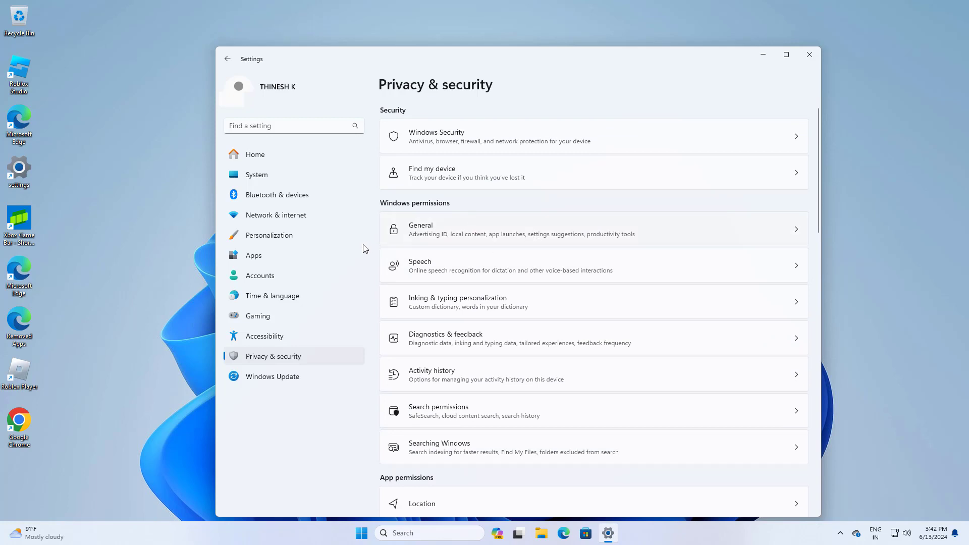
On Privacy & security > General, turn off advertising ID ads and suggested content in Settings.
{"action": "left_click", "coordinate": [492, 238]}
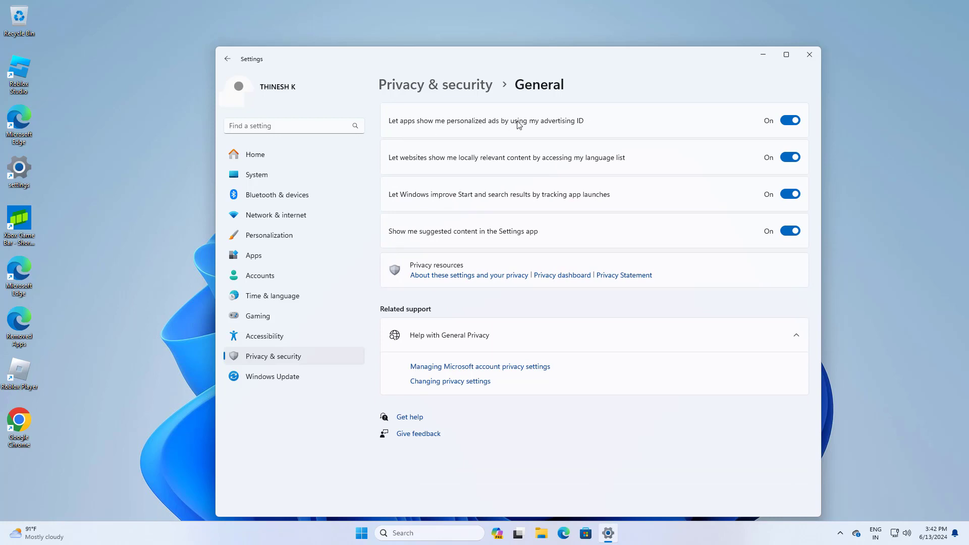
{"action": "left_click", "coordinate": [790, 124]}
{"action": "left_click", "coordinate": [799, 232]}
Verify all Personalization > Device usage categories are off, then close Settings.
{"action": "left_click", "coordinate": [269, 235]}
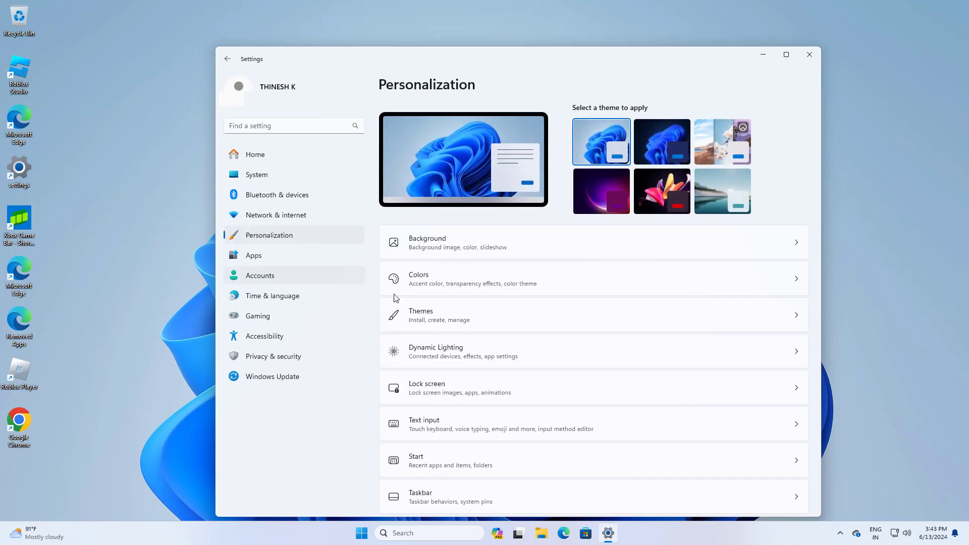
{"action": "scroll", "coordinate": [442, 323], "scroll_direction": "down", "scroll_amount": 3}
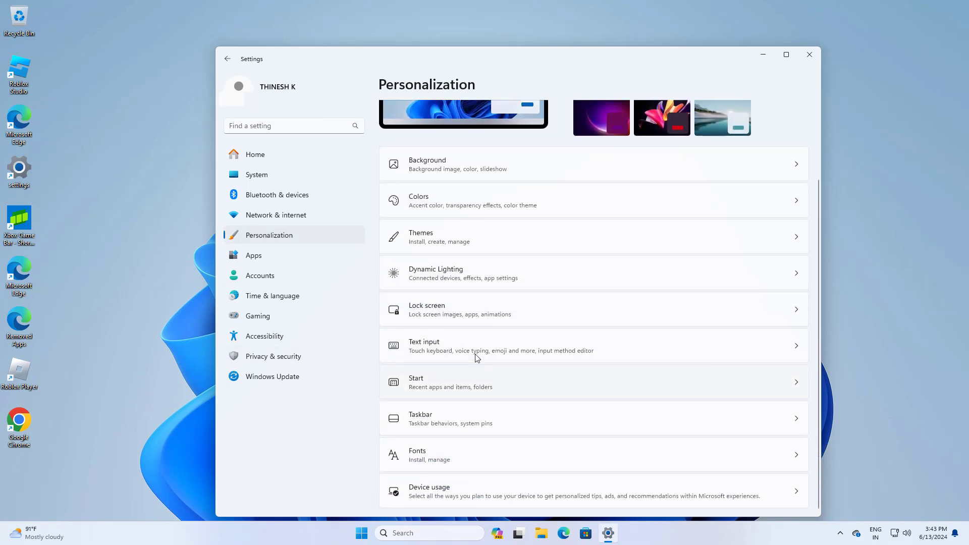
{"action": "scroll", "coordinate": [477, 358], "scroll_direction": "up", "scroll_amount": 3}
{"action": "scroll", "coordinate": [477, 358], "scroll_direction": "down", "scroll_amount": 3}
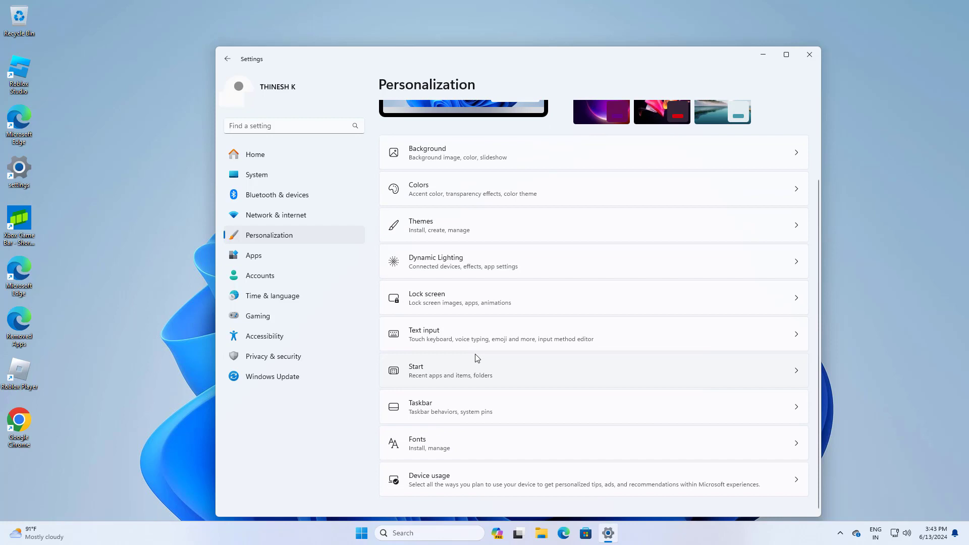
{"action": "left_click", "coordinate": [498, 489]}
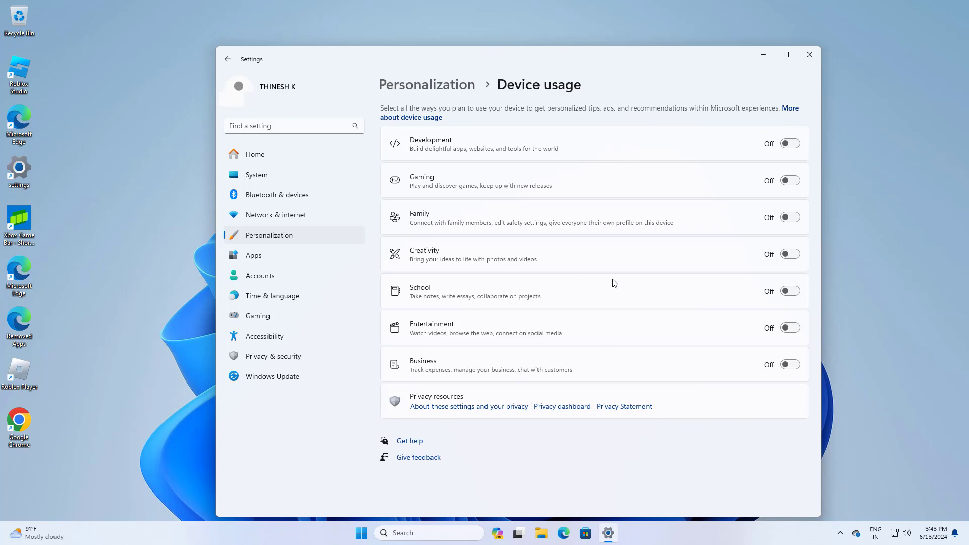
{"action": "left_click", "coordinate": [801, 53]}
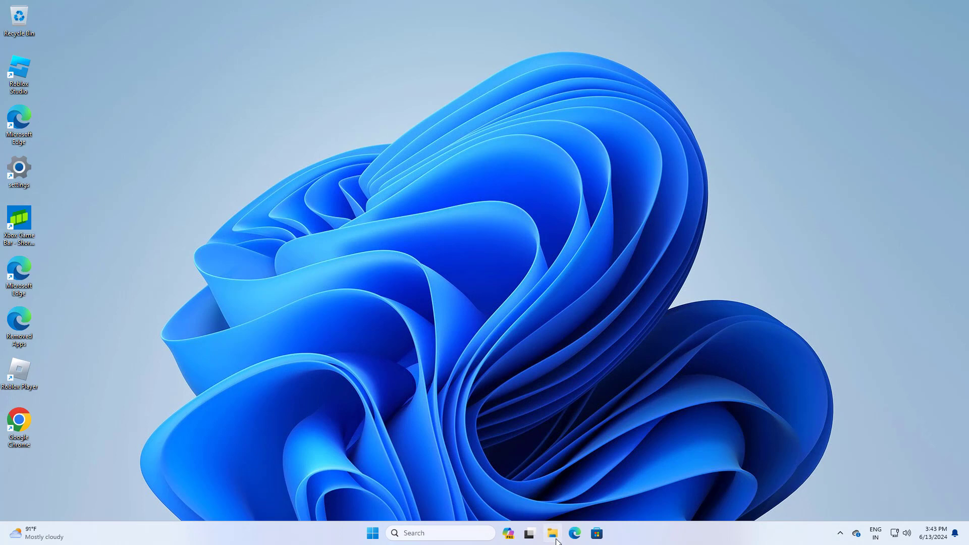
In File Explorer's Folder Options View tab, uncheck Show sync provider notifications, then Apply and OK.
{"action": "left_click", "coordinate": [555, 538]}
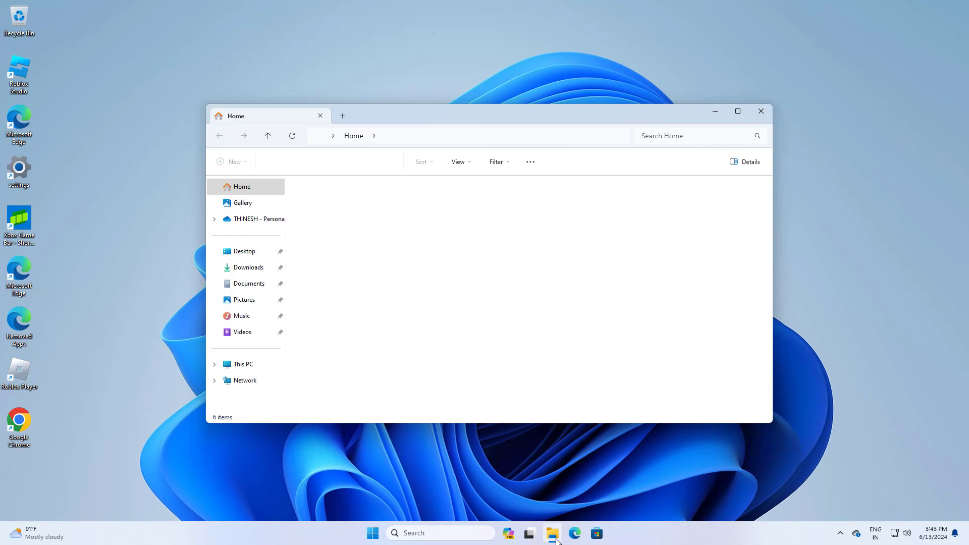
{"action": "left_click", "coordinate": [563, 162]}
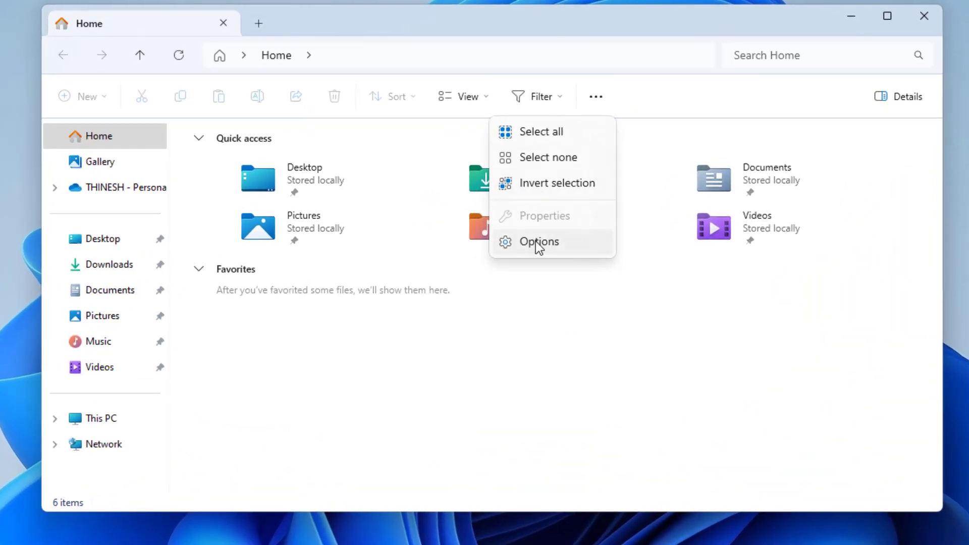
{"action": "left_click", "coordinate": [538, 243]}
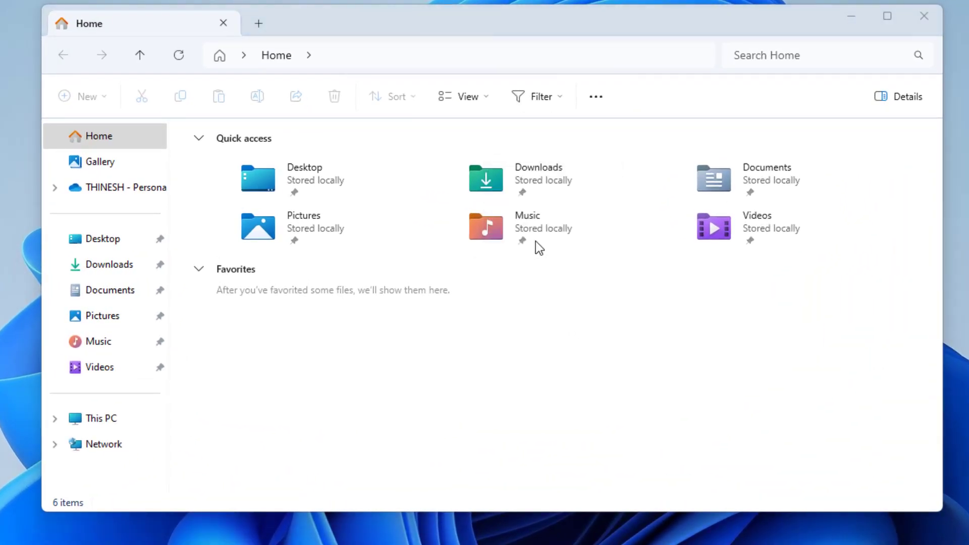
{"action": "left_click", "coordinate": [121, 172]}
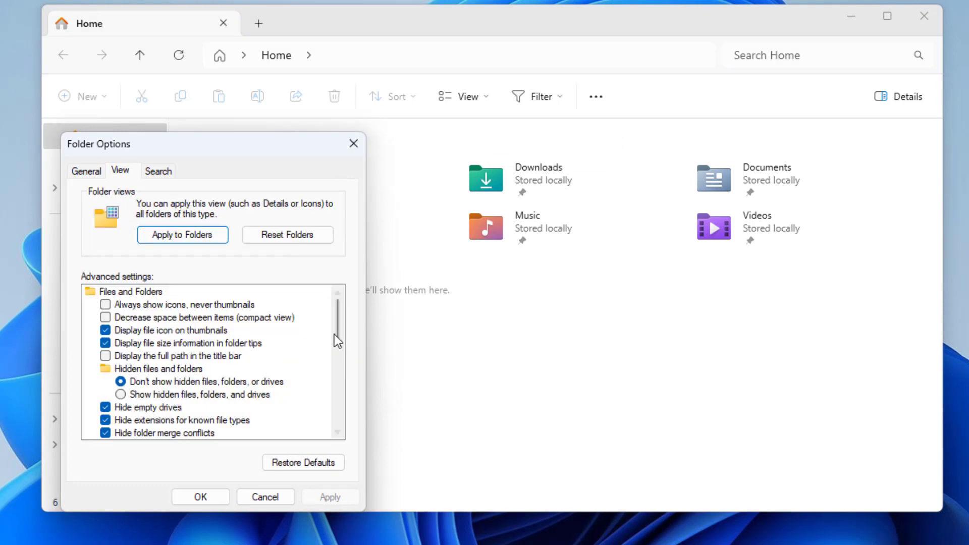
{"action": "left_click_drag", "start_coordinate": [338, 313], "coordinate": [344, 379]}
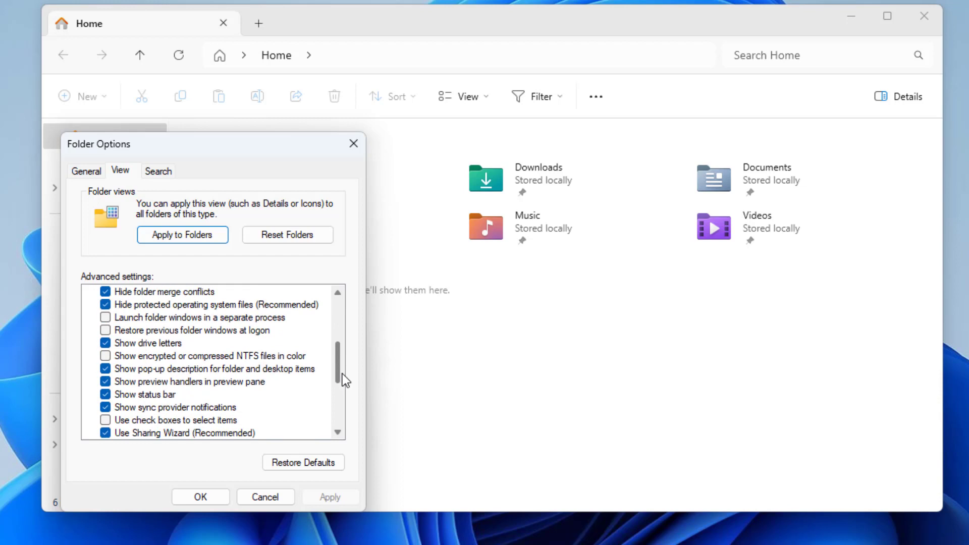
{"action": "left_click", "coordinate": [106, 408]}
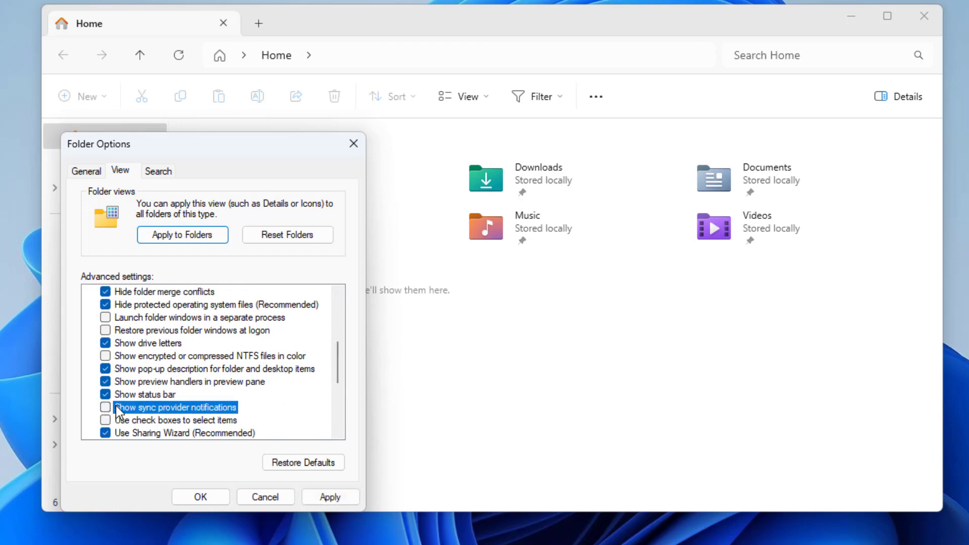
{"action": "left_click", "coordinate": [333, 499]}
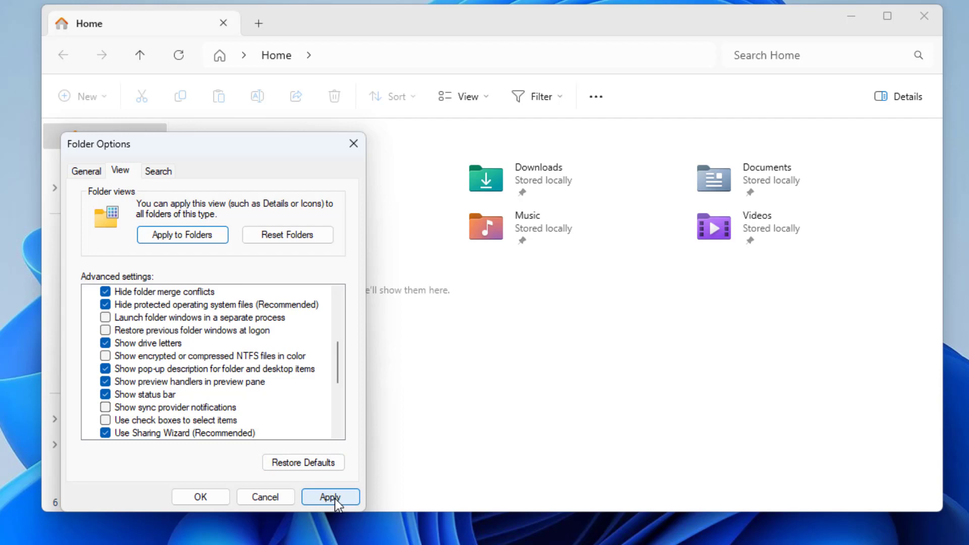
{"action": "left_click", "coordinate": [213, 498]}
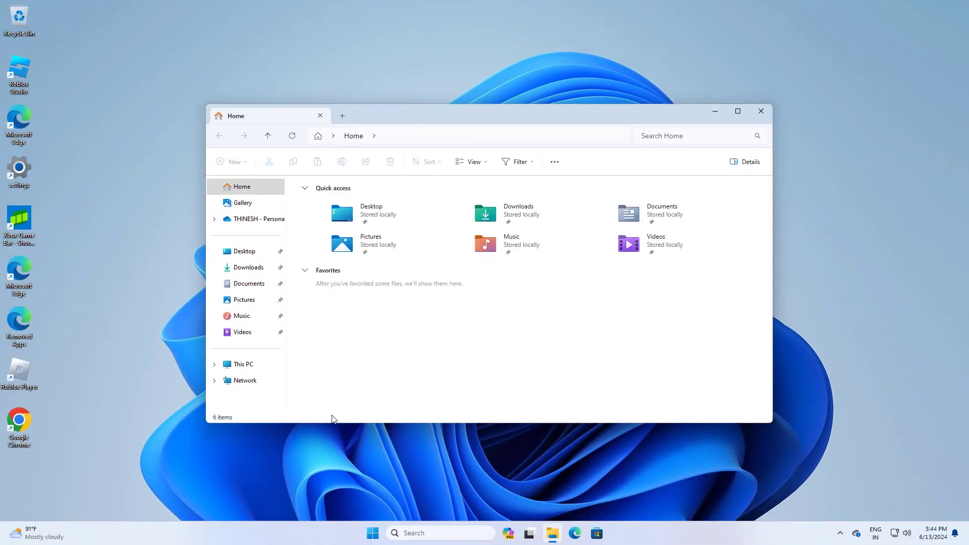
Close File Explorer and check the search panel and Start menu for ads.
{"action": "left_click", "coordinate": [764, 110]}
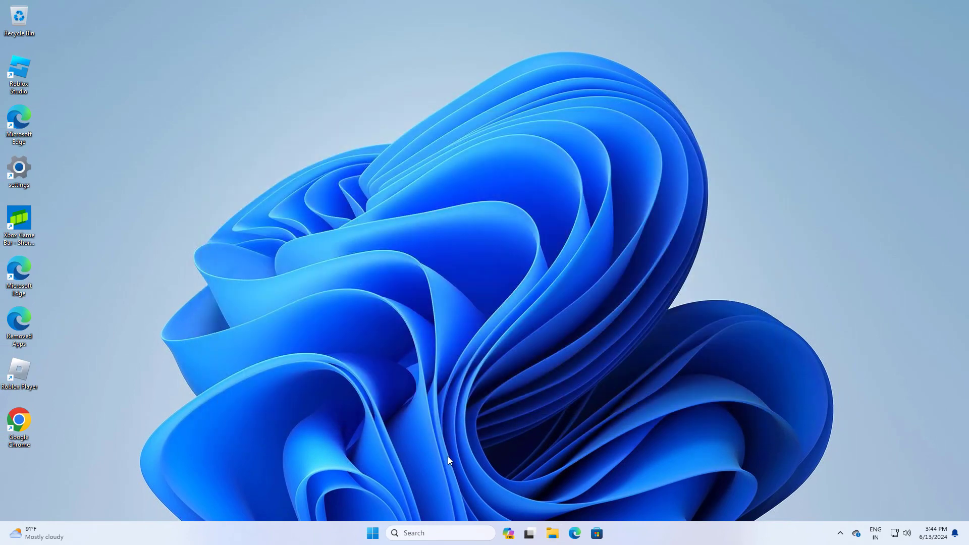
{"action": "left_click", "coordinate": [436, 534]}
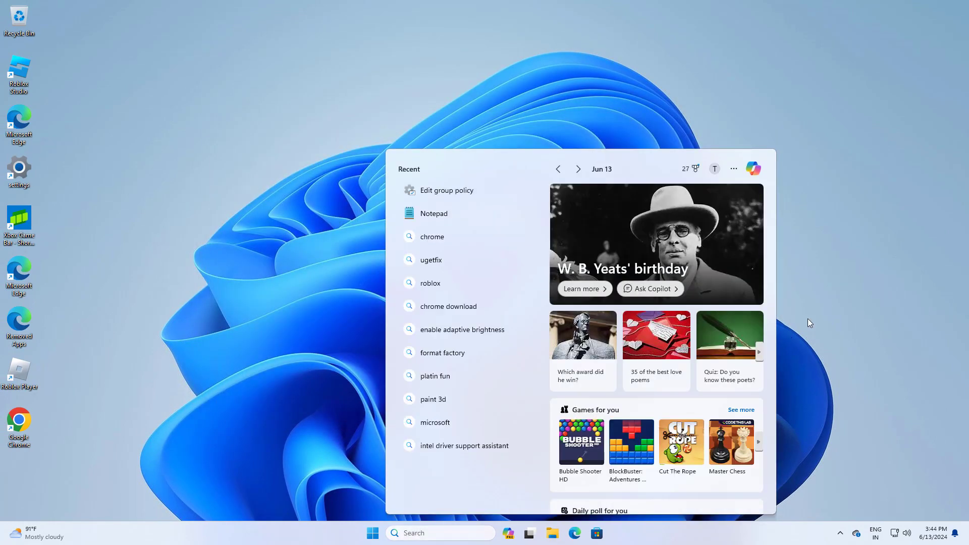
{"action": "left_click", "coordinate": [808, 323]}
{"action": "left_click", "coordinate": [372, 534]}
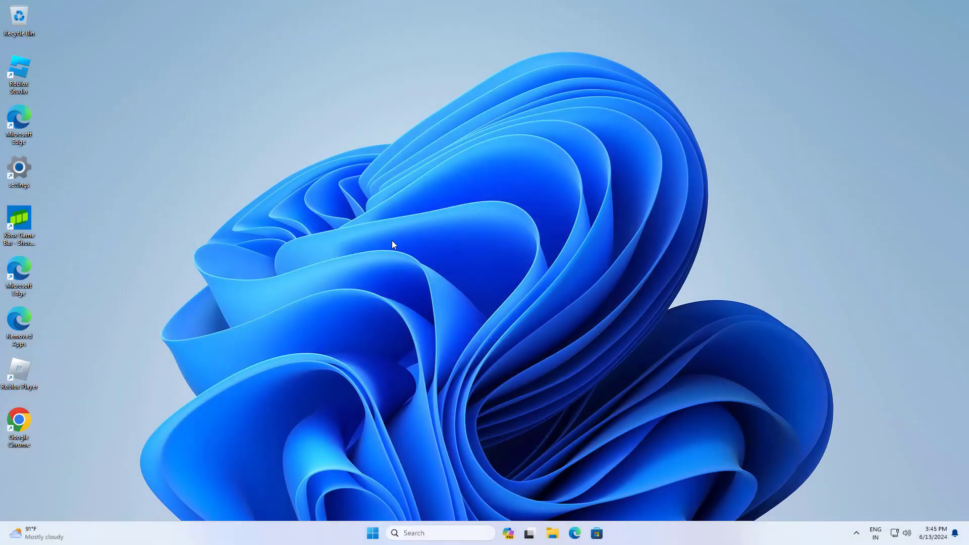
{"action": "left_click", "coordinate": [376, 533]}
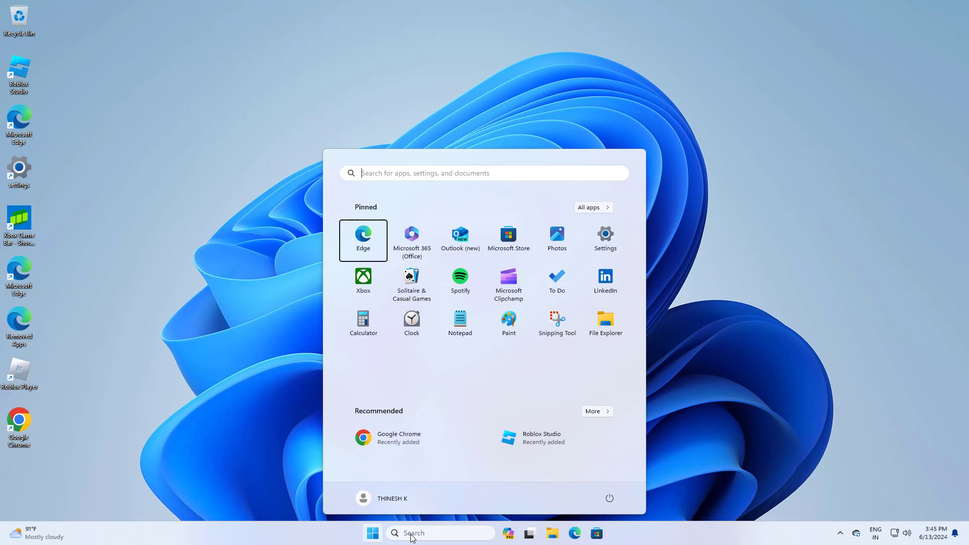
{"action": "left_click", "coordinate": [691, 392]}
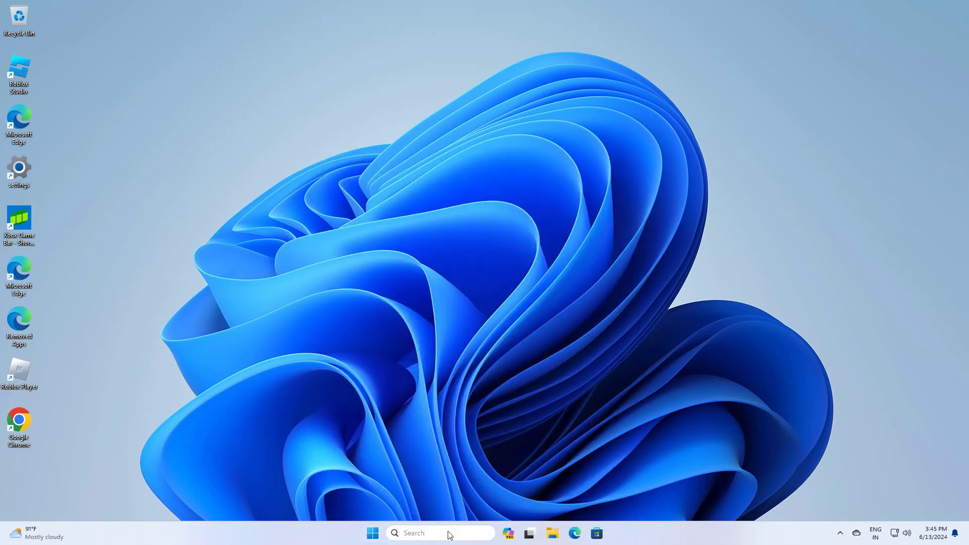
Dismiss the OneDrive privacy notification and reopen the search panel to review its content.
{"action": "left_click", "coordinate": [450, 534]}
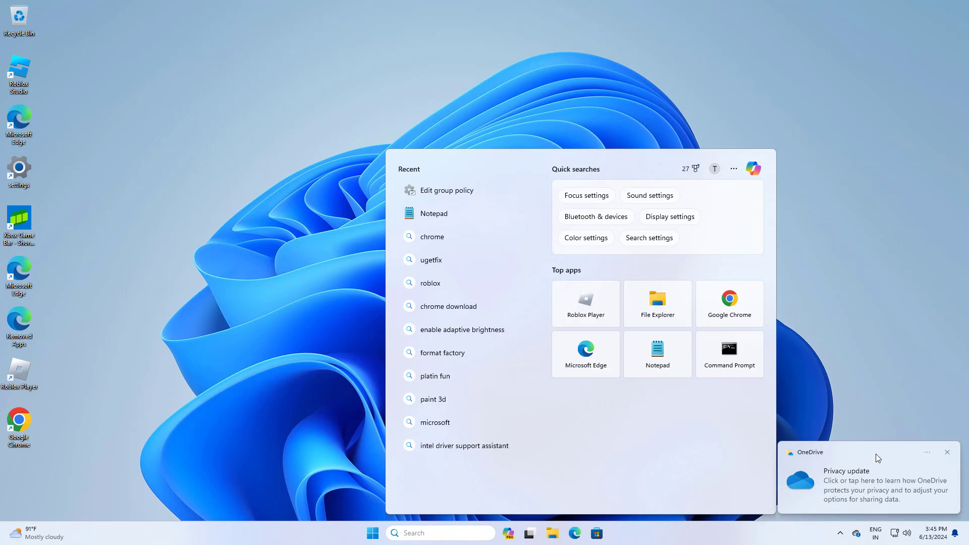
{"action": "left_click", "coordinate": [947, 453]}
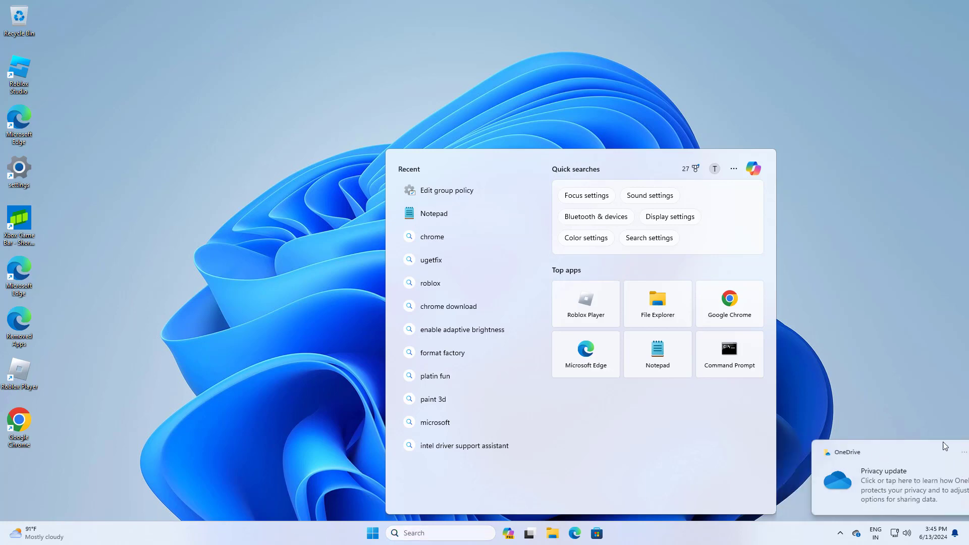
{"action": "left_click", "coordinate": [875, 329]}
{"action": "left_click", "coordinate": [429, 531]}
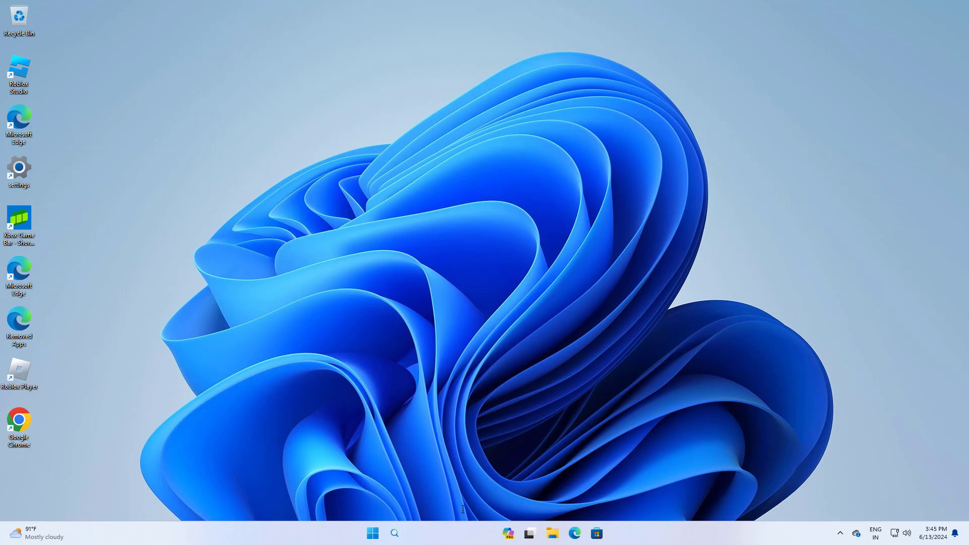